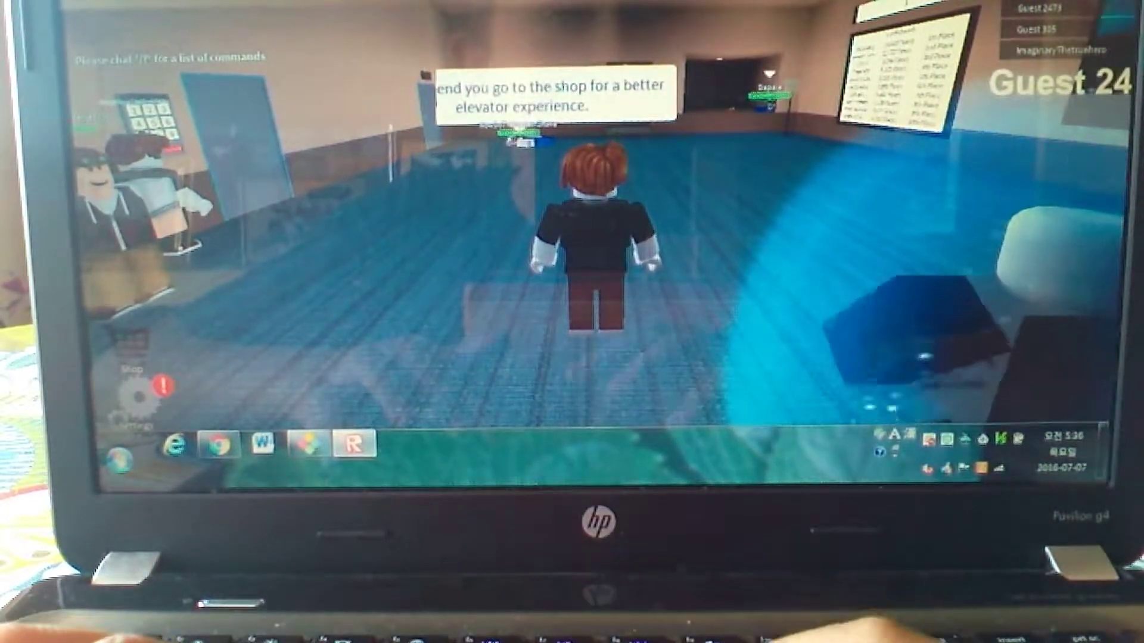
- Toggle the game windowed and back to full screen, then run forward through the lobby
{"action": "key", "text": "F11"}
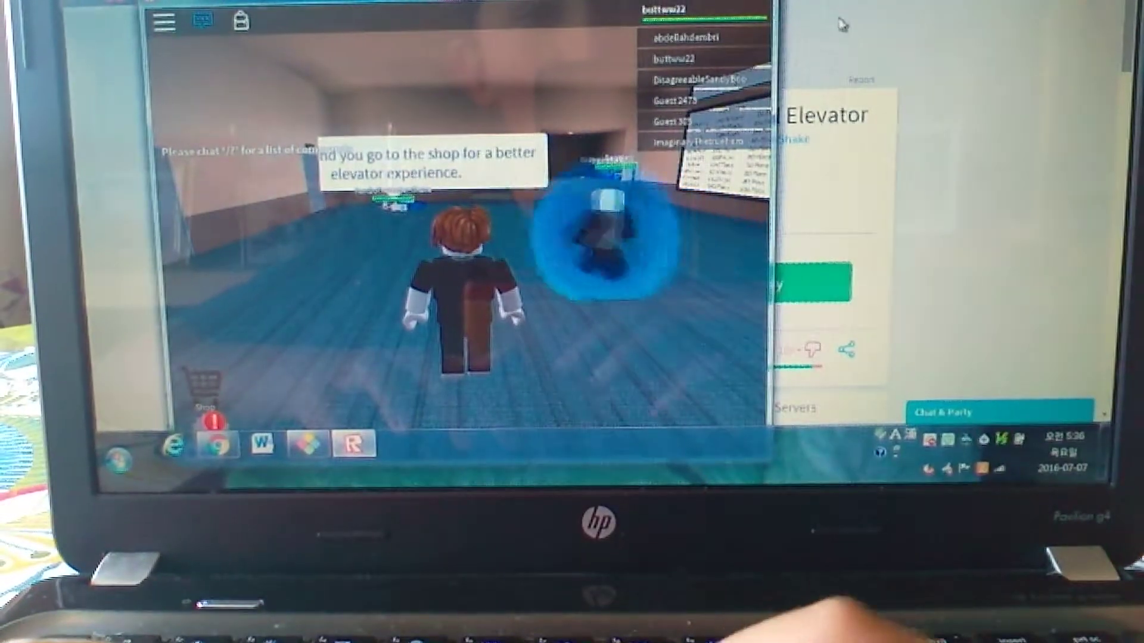
{"action": "key", "text": "F11"}
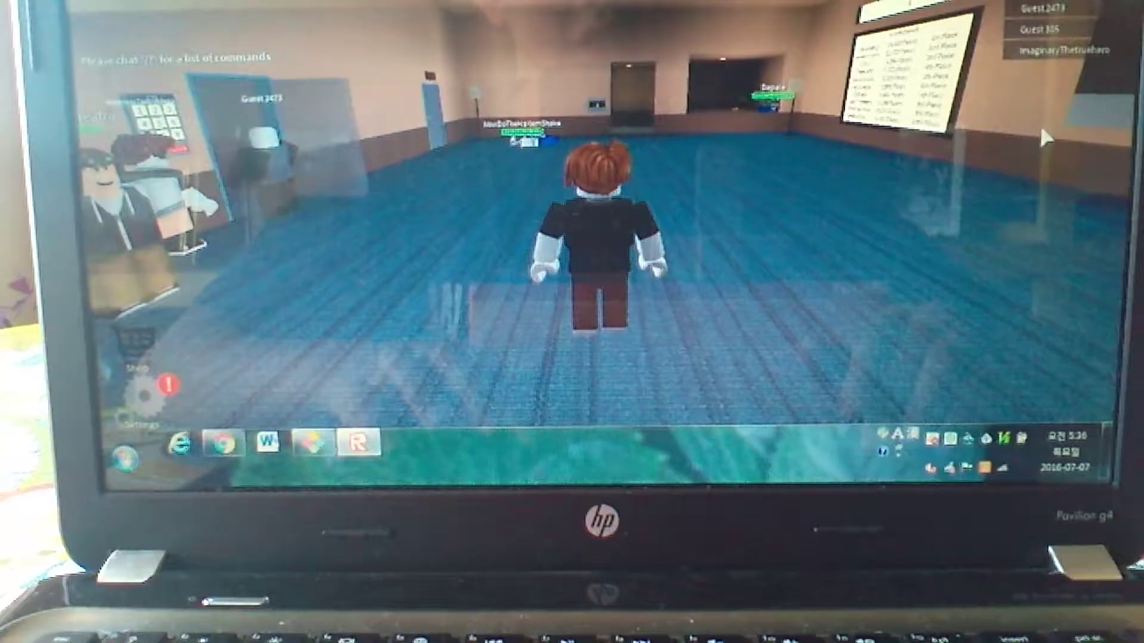
{"action": "key", "text": "w"}
{"action": "key", "text": "Left"}
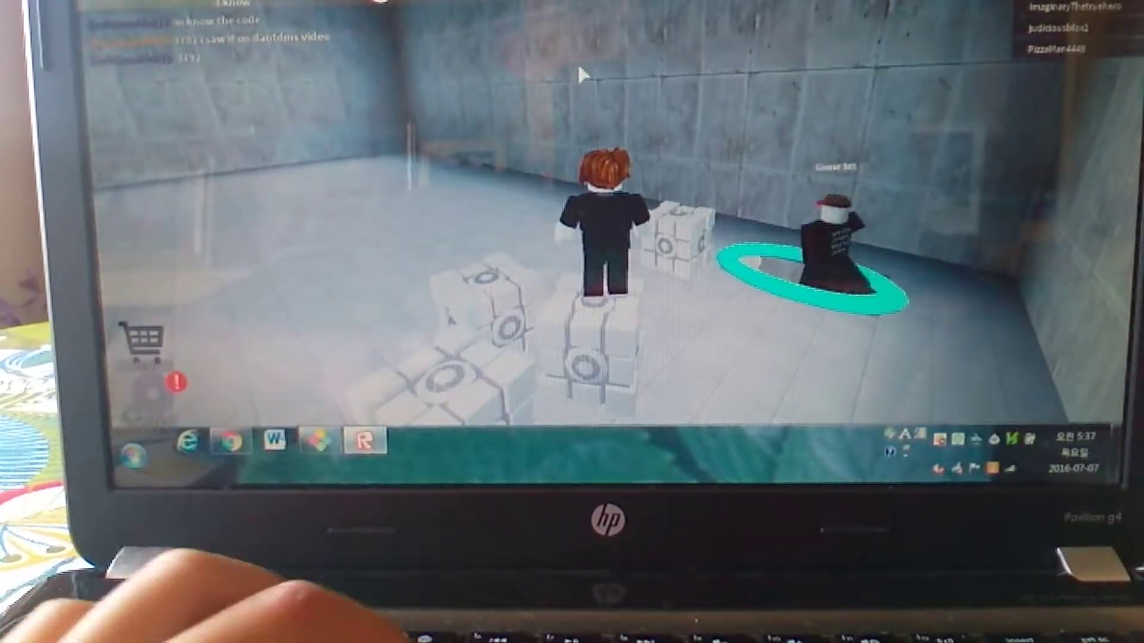
- Pass through the cyan ring, jump past the cubes, and climb the wall into the tiled room
{"action": "key", "text": "d"}
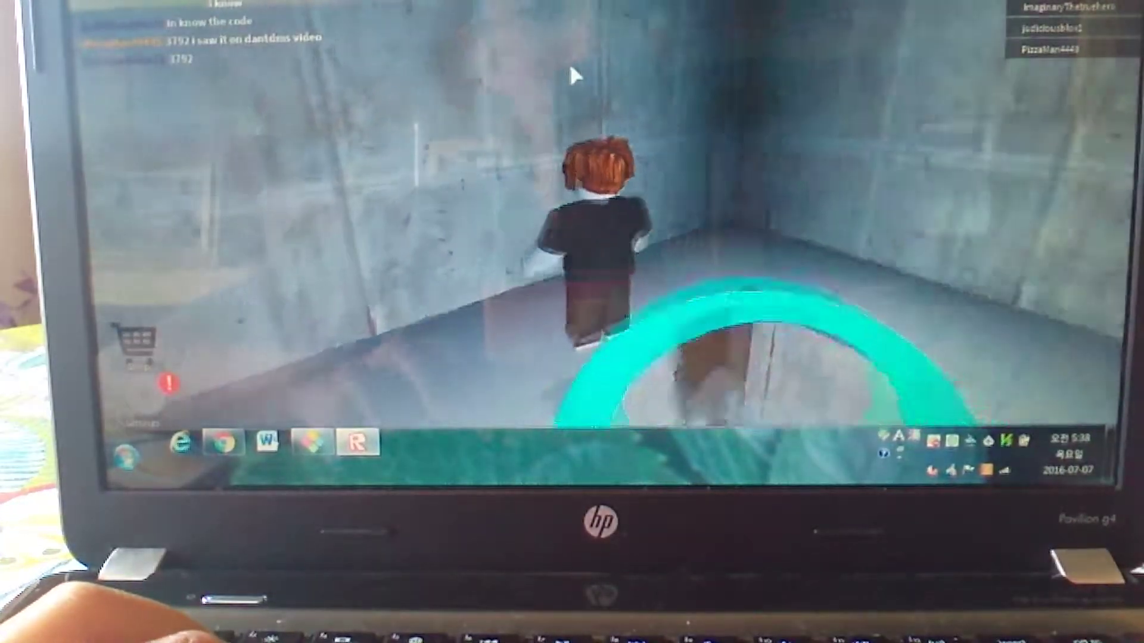
{"action": "key", "text": "w"}
{"action": "key", "text": "w"}
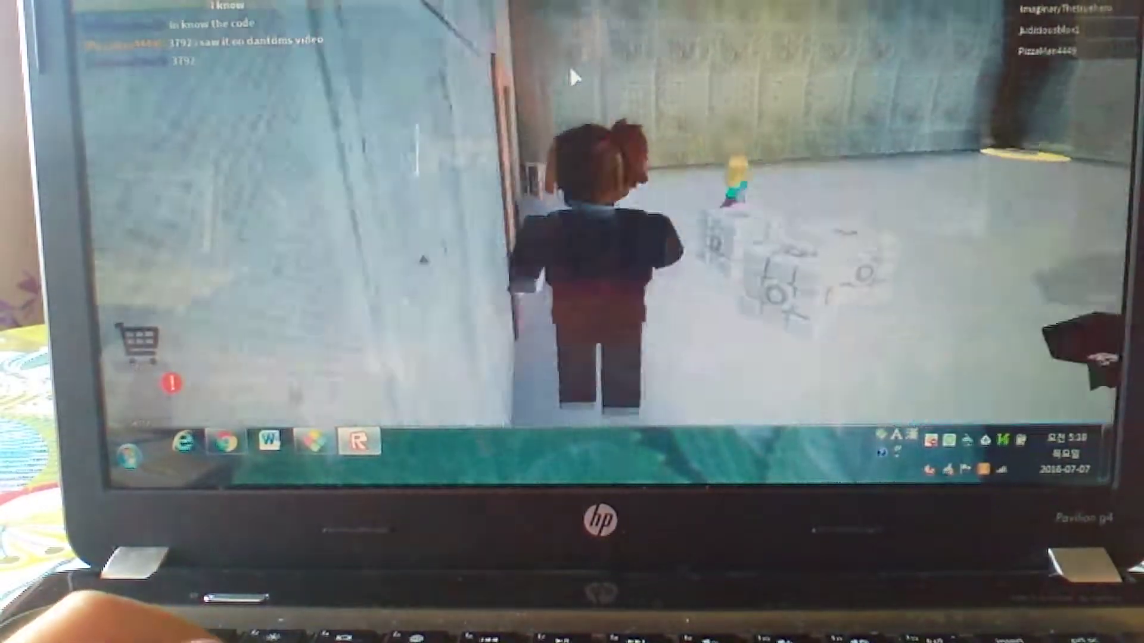
{"action": "key", "text": "space"}
{"action": "key", "text": "d"}
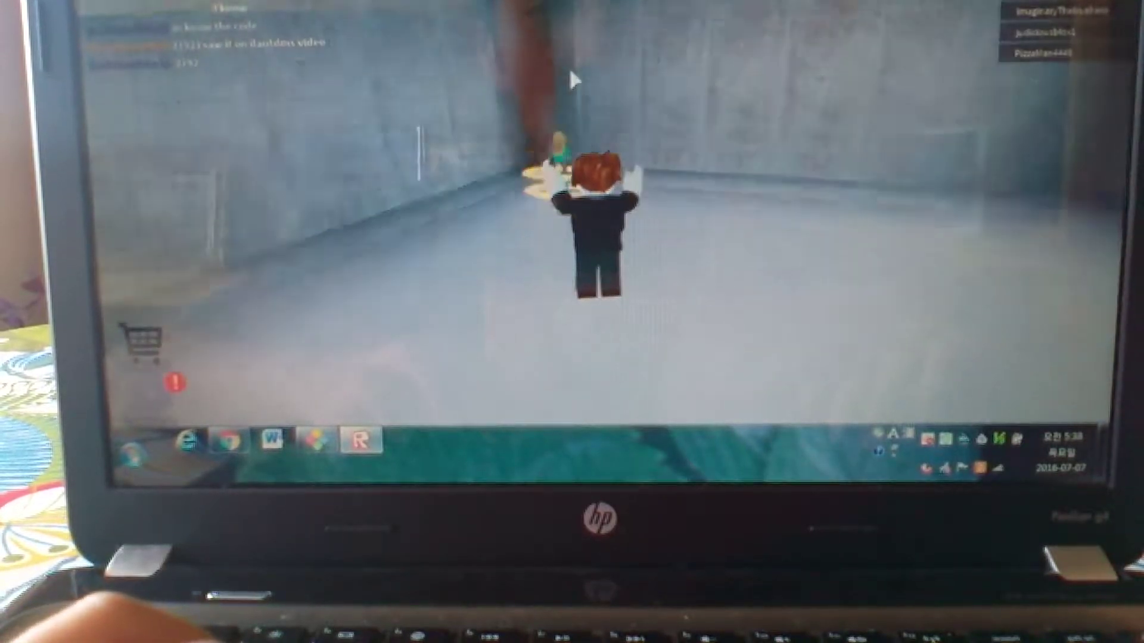
{"action": "key", "text": "w"}
{"action": "key", "text": "w"}
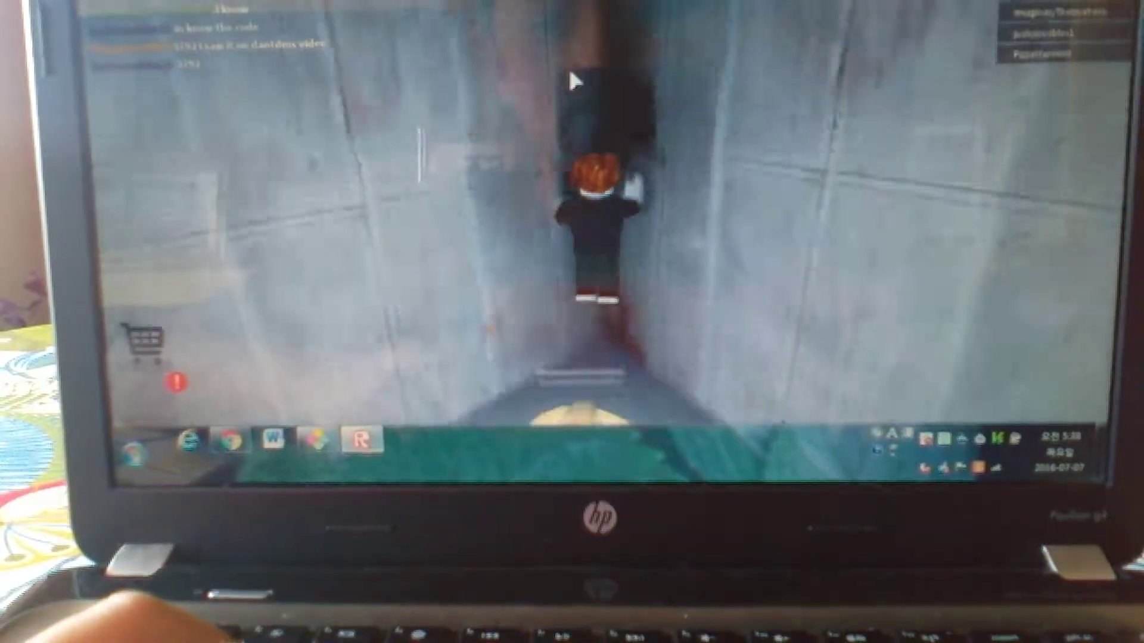
{"action": "key", "text": "w"}
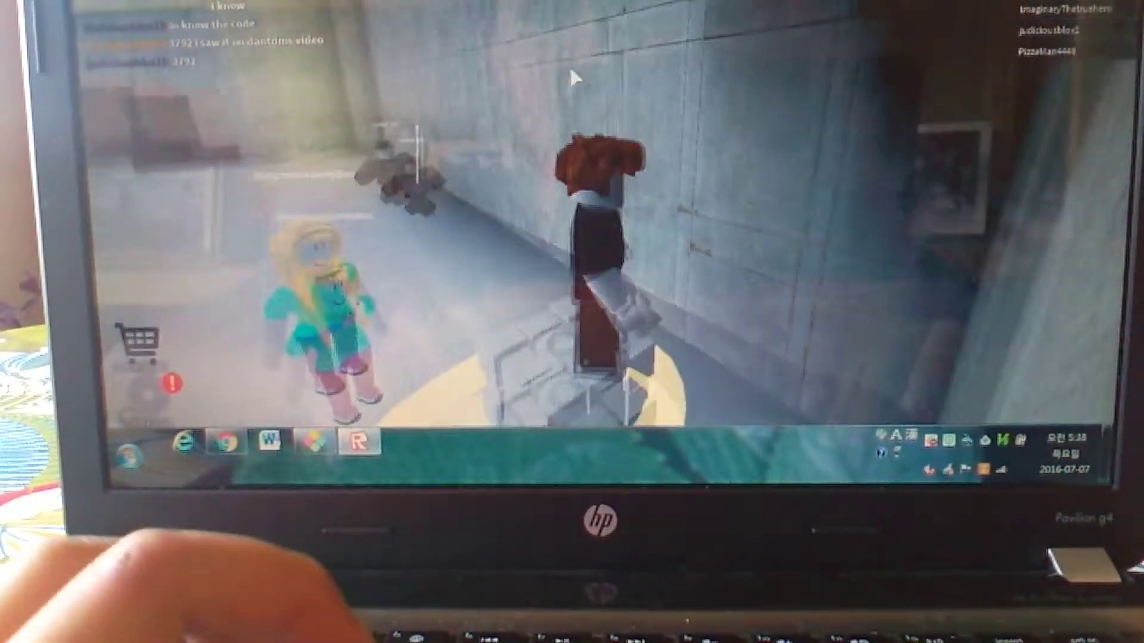
{"action": "key", "text": "w"}
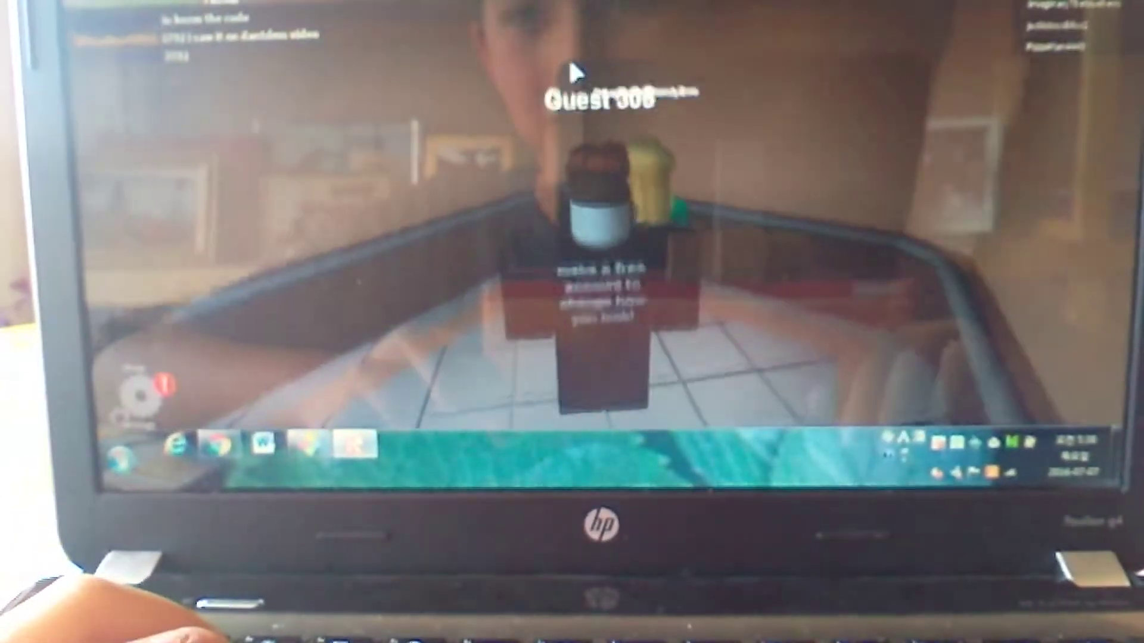
- Walk to the elevator song panel, cancel the Song ID dialog, and mute the game sound
{"action": "key", "text": "s"}
{"action": "key", "text": "w"}
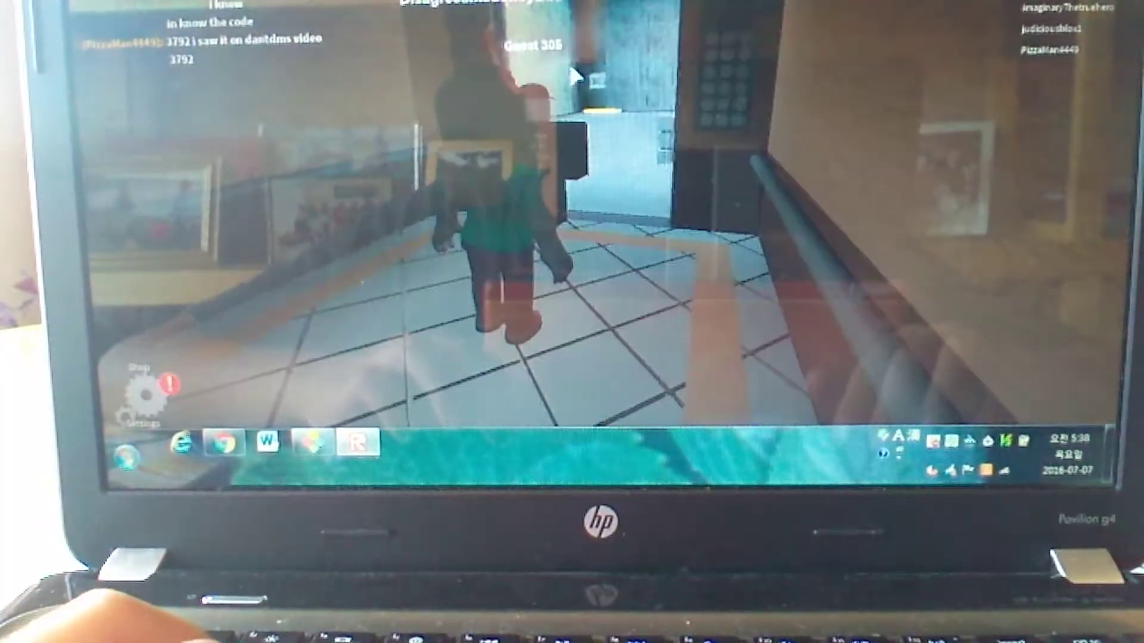
{"action": "key", "text": "w"}
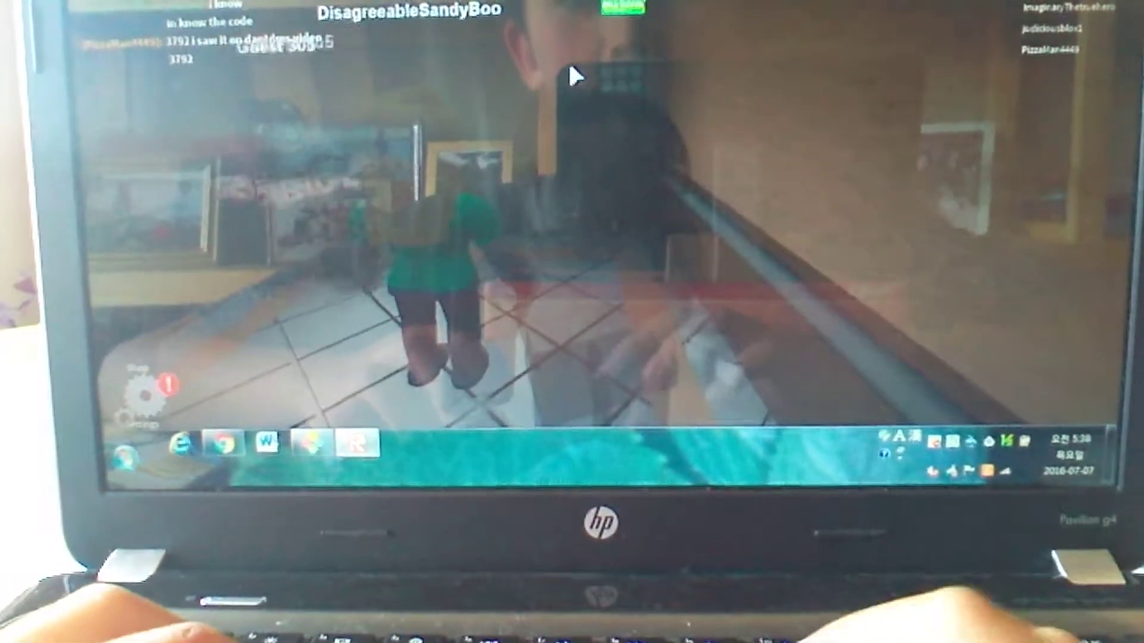
{"action": "key", "text": "w"}
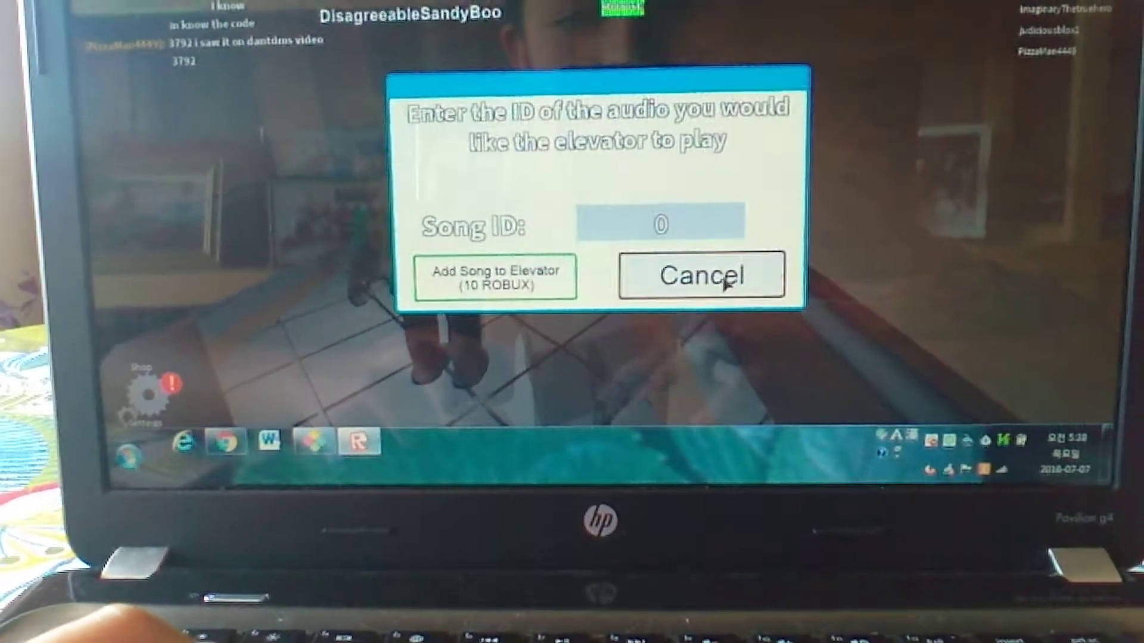
{"action": "left_click", "coordinate": [701, 275]}
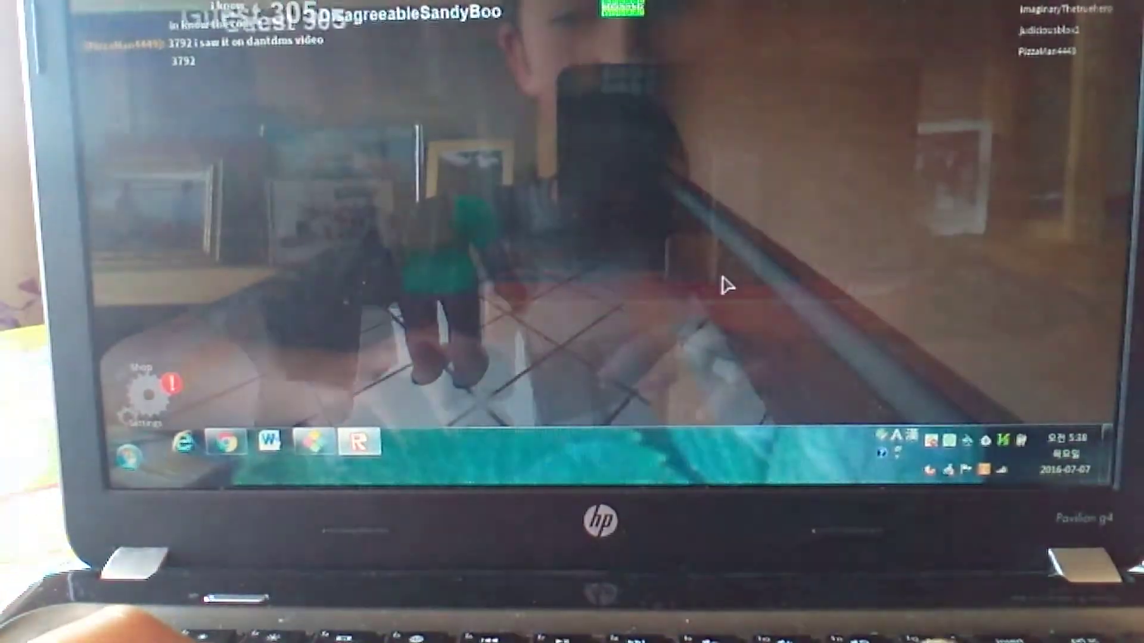
{"action": "key", "text": "XF86AudioMute"}
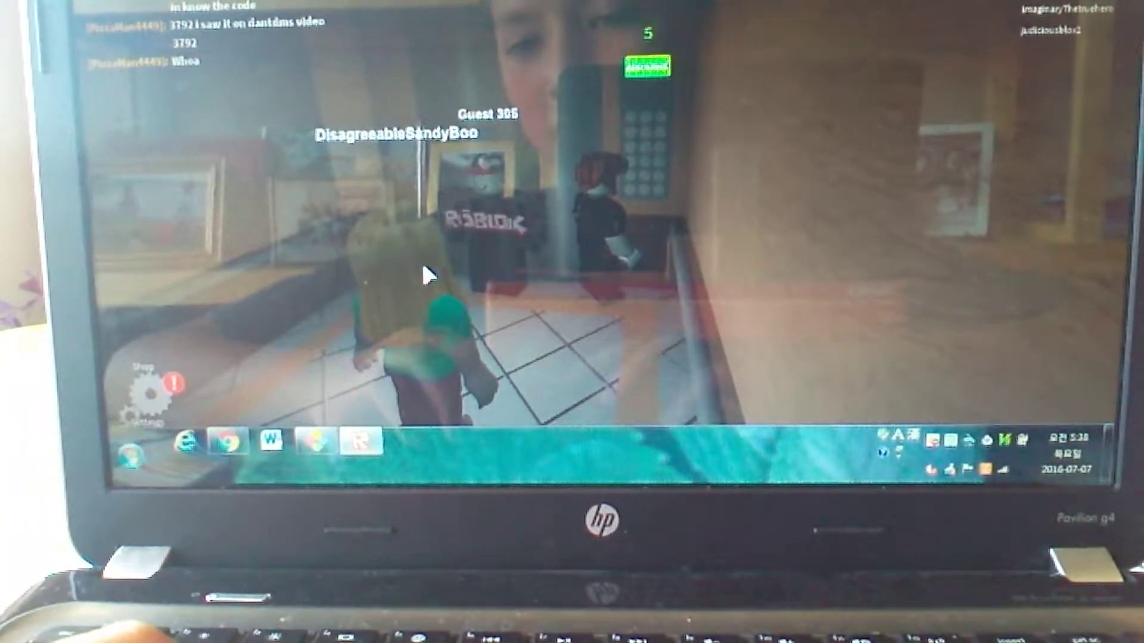
- Switch Invisible Players from OFF to ON in Settings and close the panel
{"action": "left_click", "coordinate": [165, 400]}
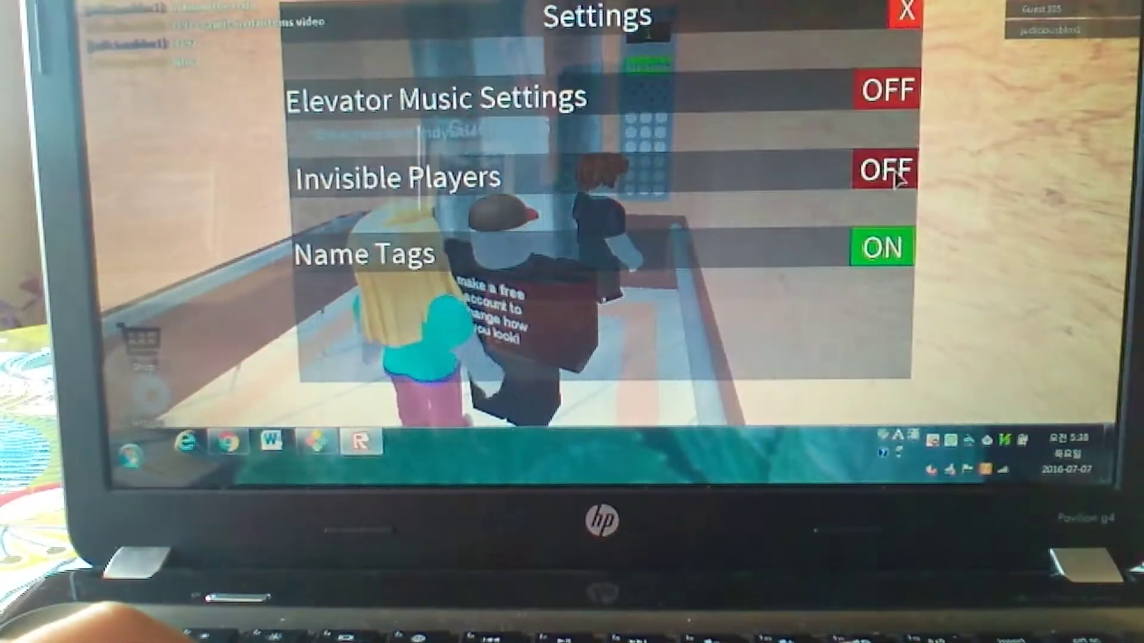
{"action": "left_click", "coordinate": [896, 177]}
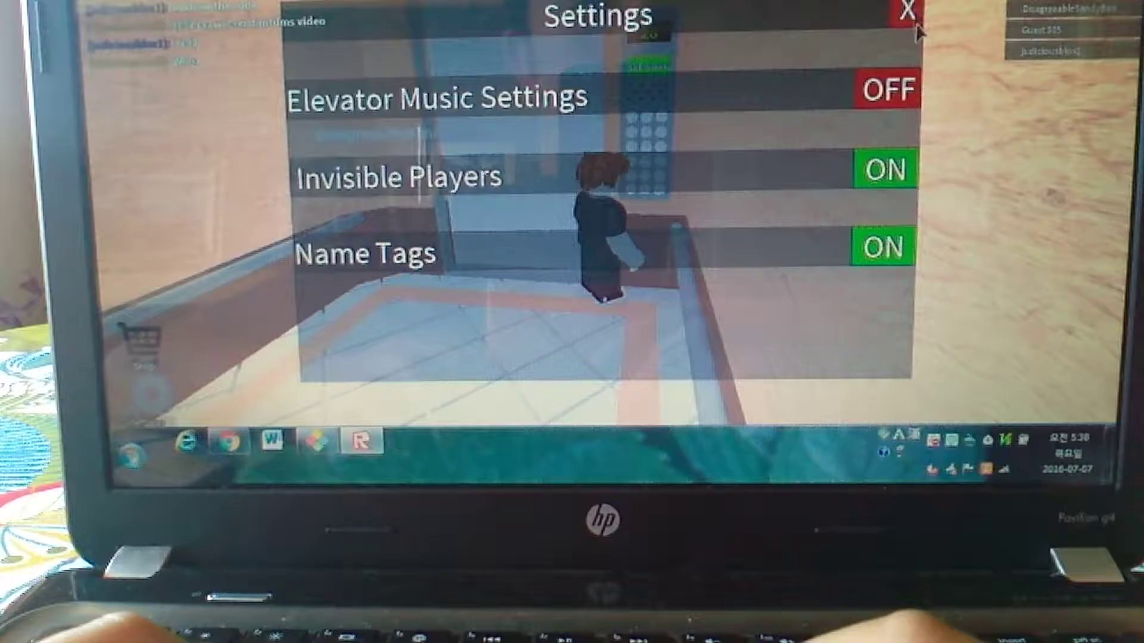
{"action": "left_click", "coordinate": [905, 11]}
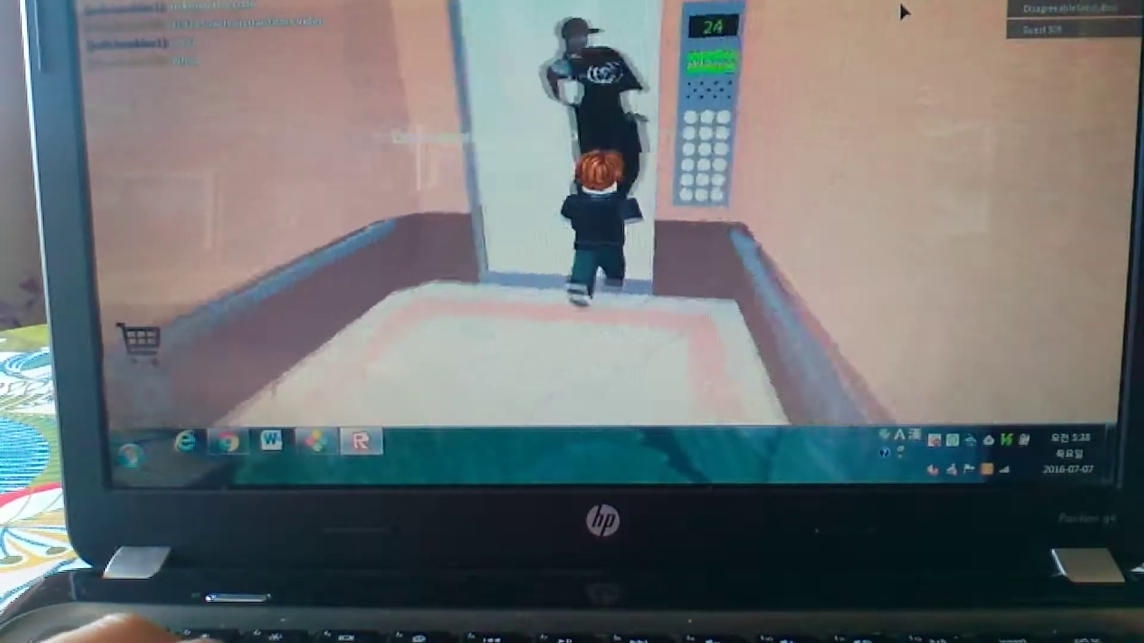
- Walk around the elevator cabin and turn the camera toward the door and button panel
{"action": "key", "text": "Right"}
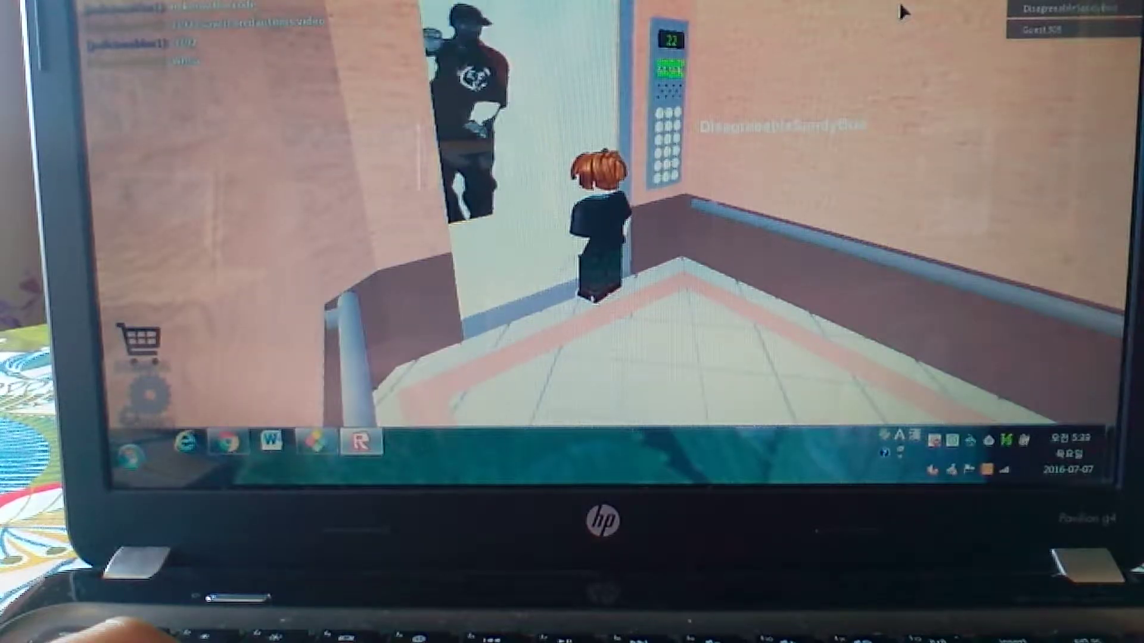
{"action": "key", "text": "Left"}
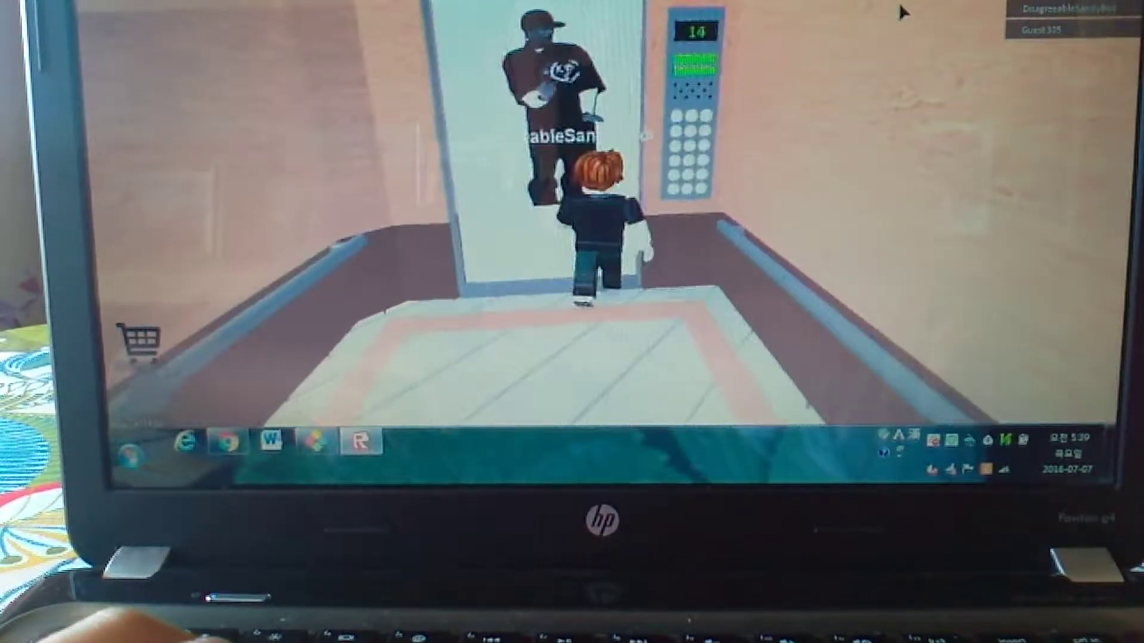
{"action": "key", "text": "Down"}
{"action": "key", "text": "Up"}
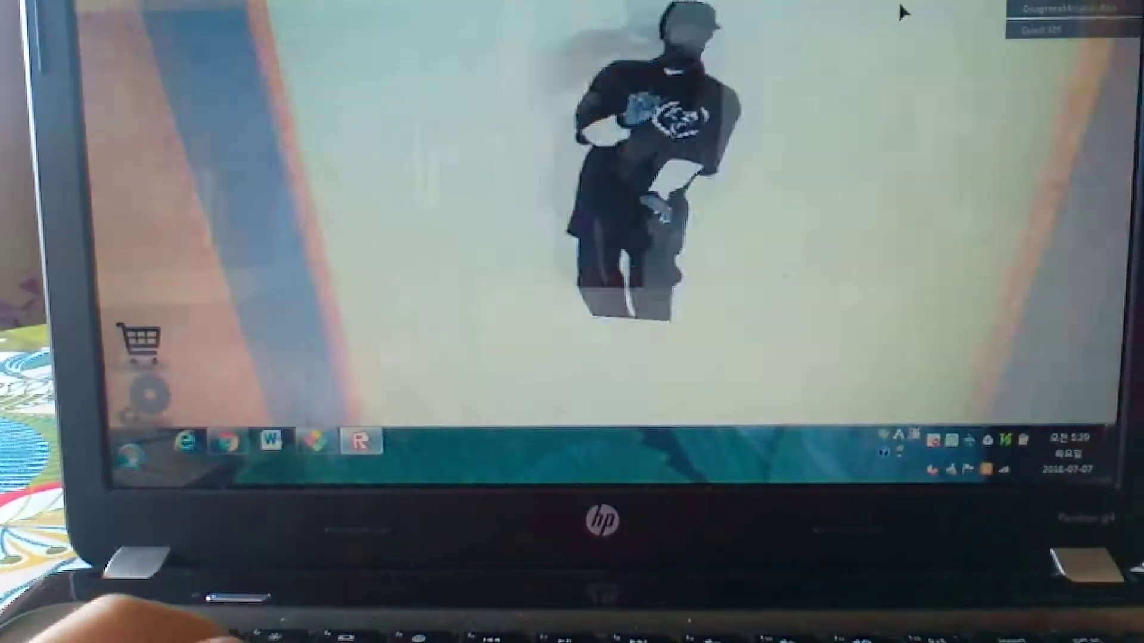
{"action": "key", "text": "Up"}
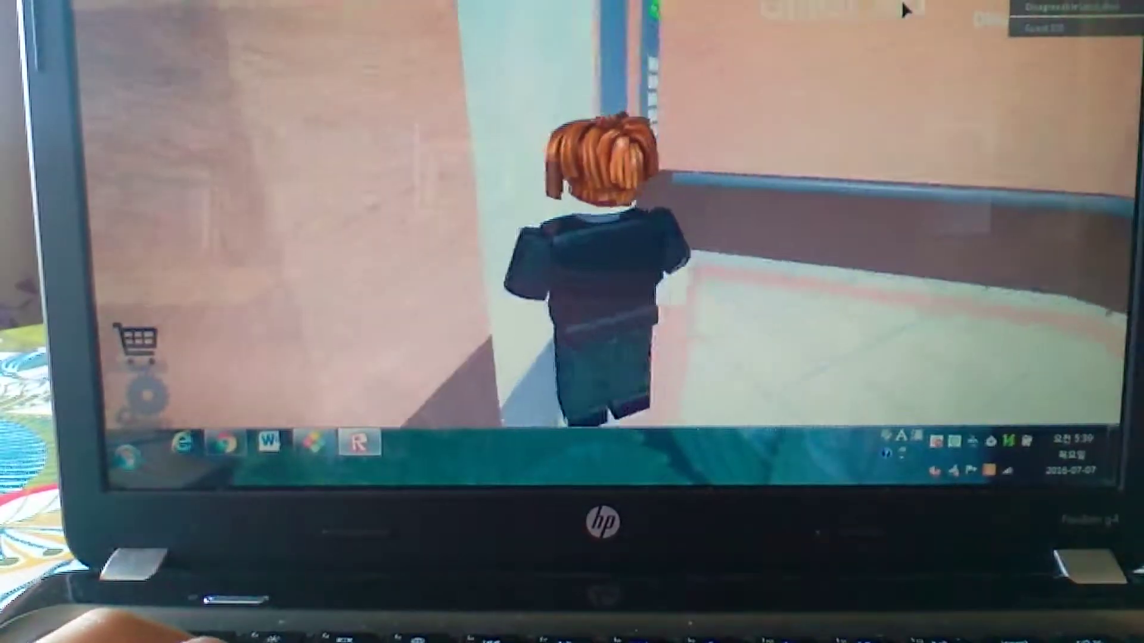
{"action": "key", "text": "Up"}
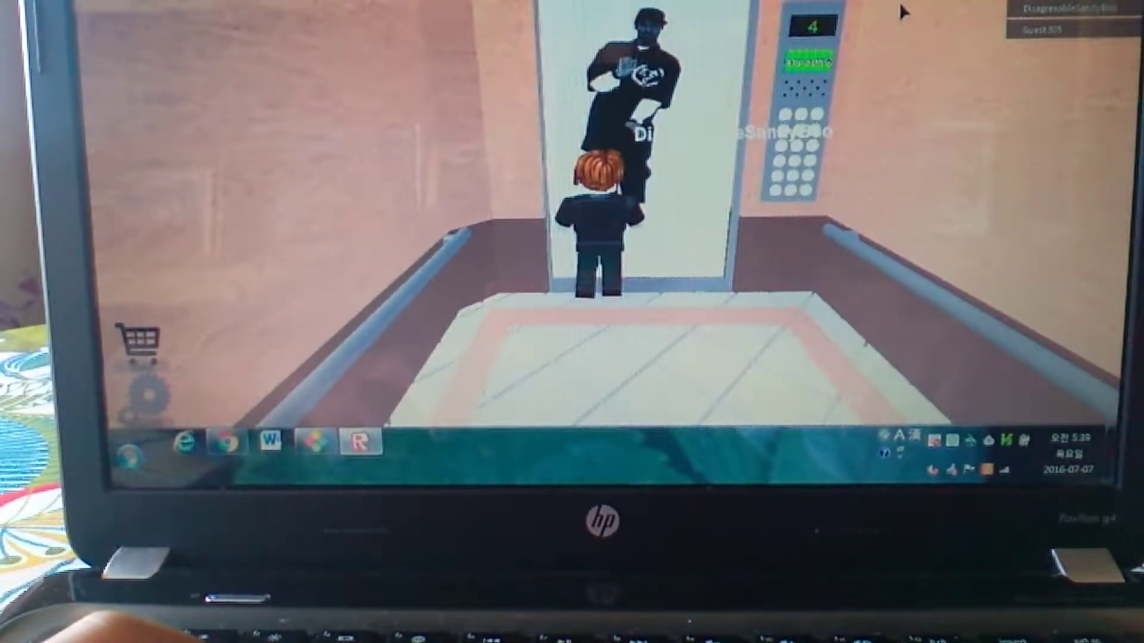
{"action": "key", "text": "Right"}
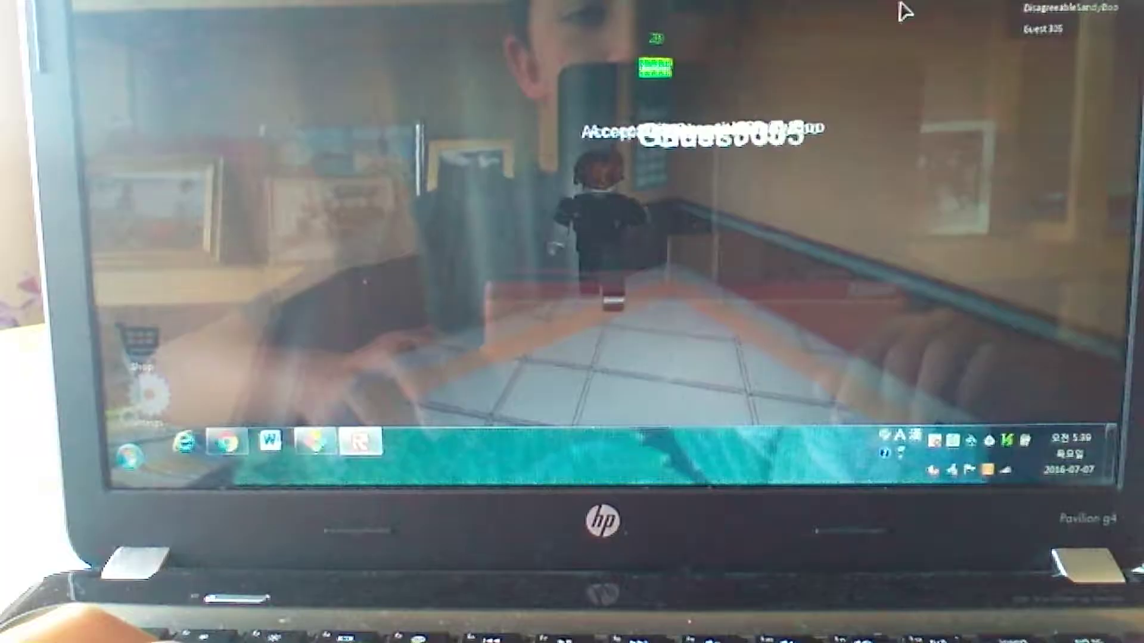
- Switch Invisible Players to OFF and Name Tags back on in Settings, then close it
{"action": "key", "text": "Up"}
{"action": "key", "text": "Up"}
{"action": "key", "text": "Up"}
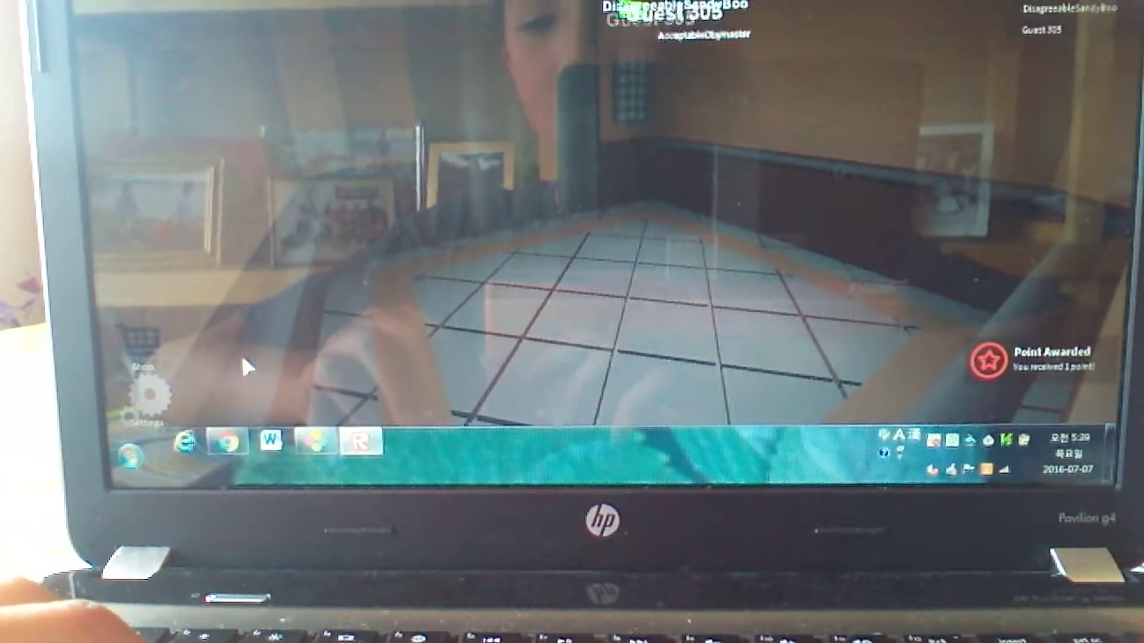
{"action": "left_click", "coordinate": [148, 393]}
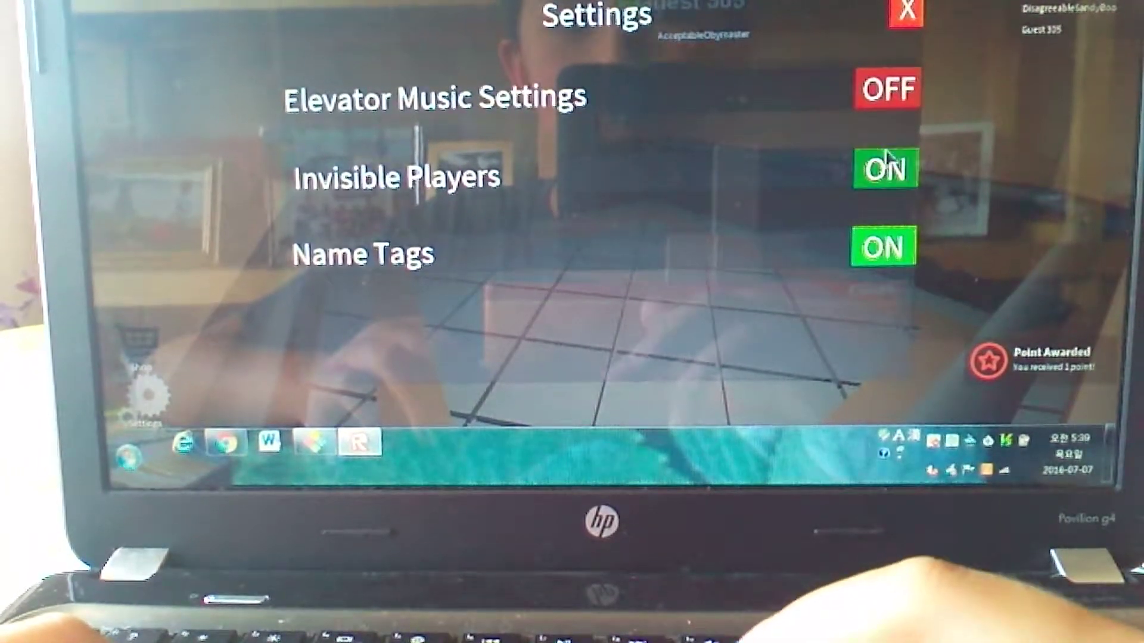
{"action": "left_click", "coordinate": [880, 169]}
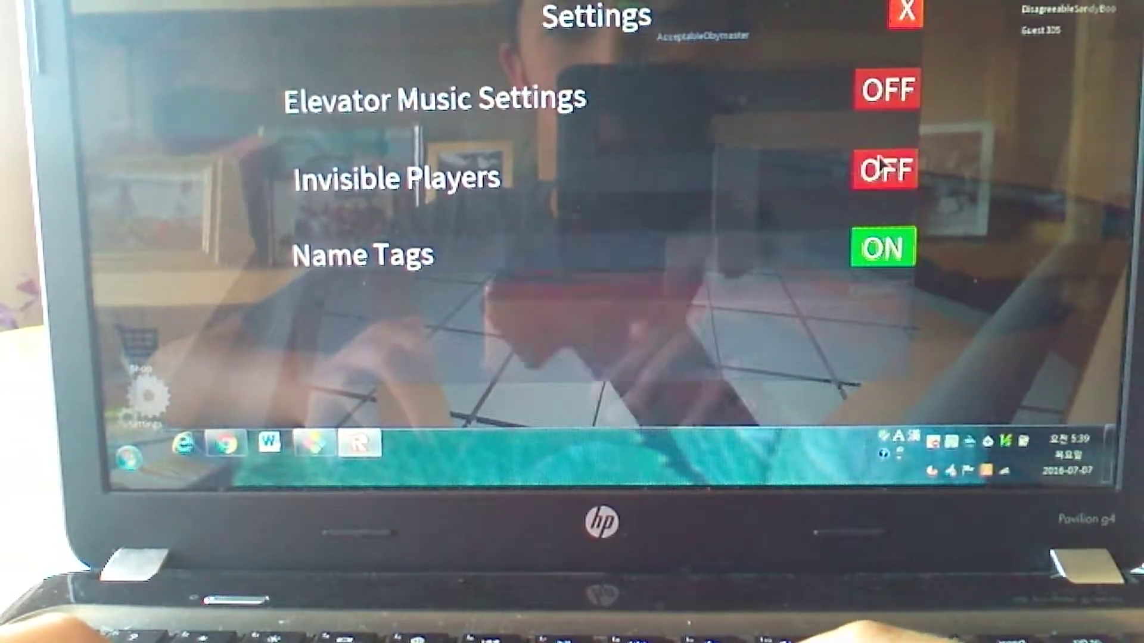
{"action": "left_click", "coordinate": [887, 252]}
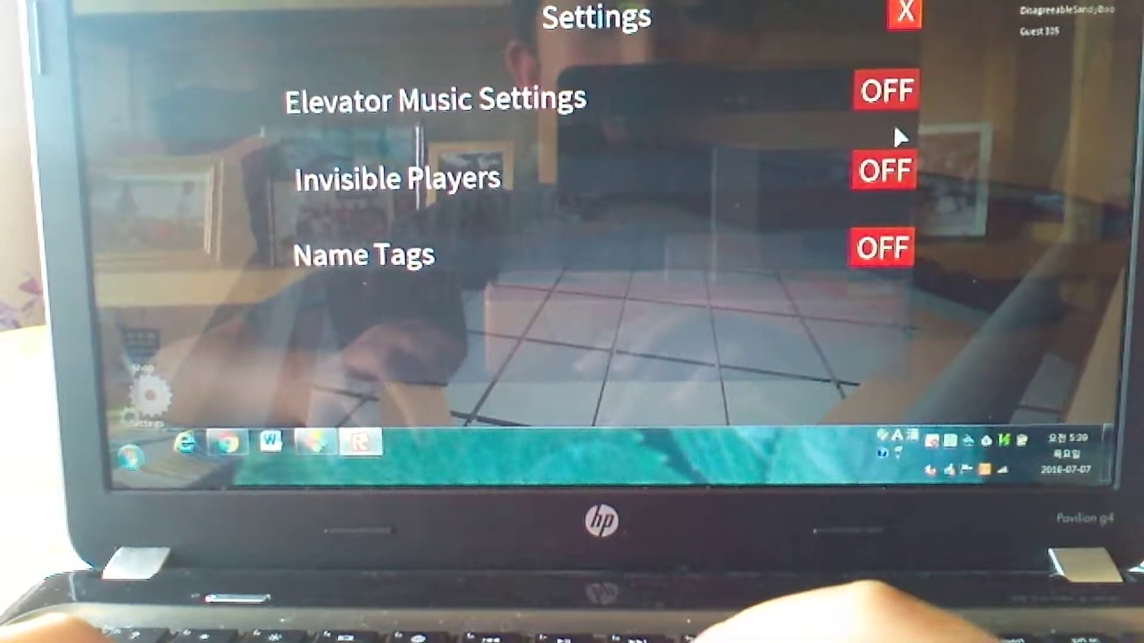
{"action": "left_click", "coordinate": [906, 12]}
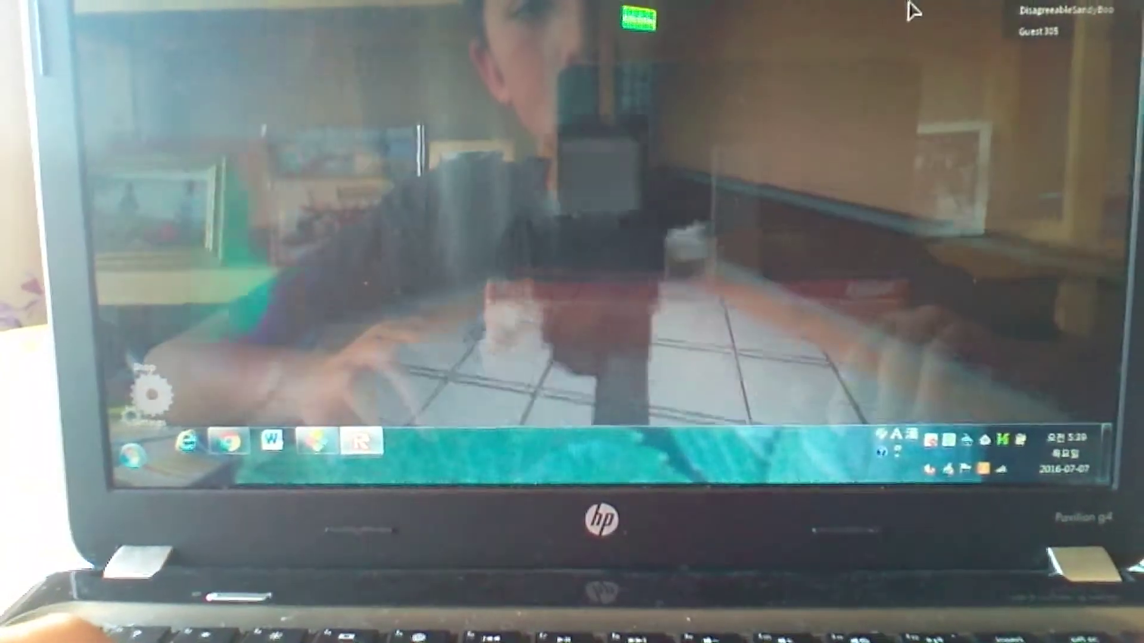